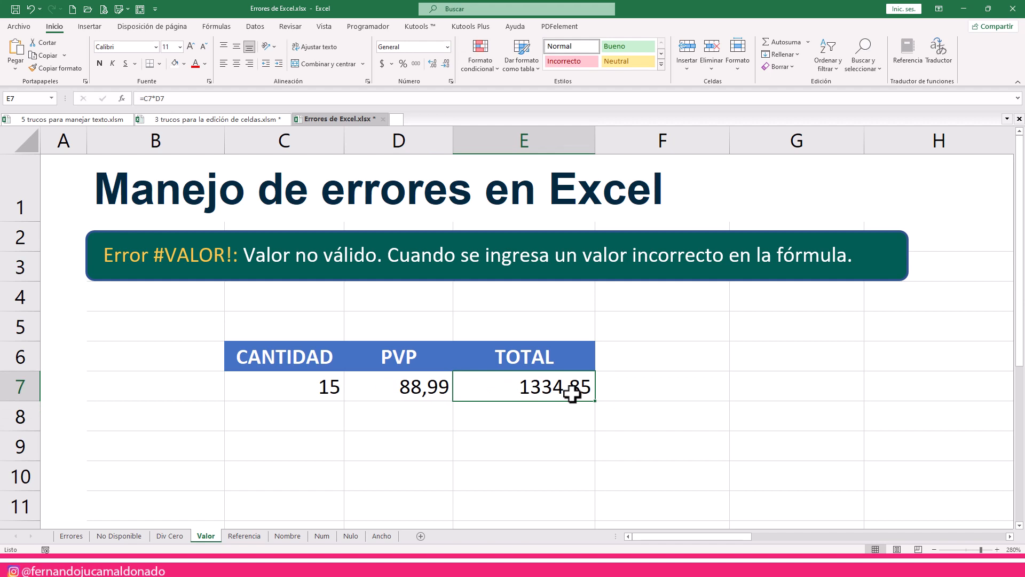
- Enter 88.99 with a decimal point in cell D8, below the PVP value
click(441, 386)
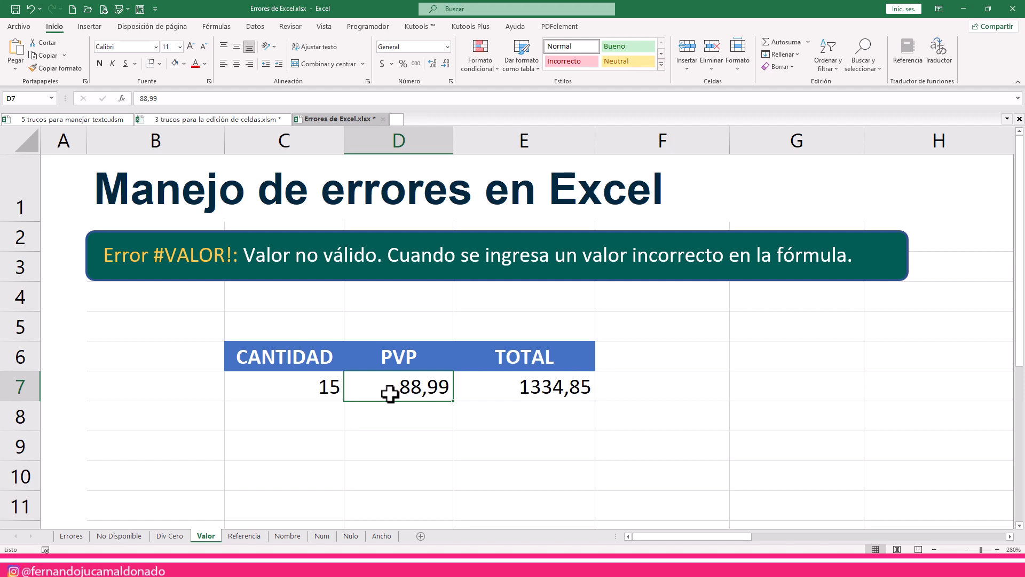
click(413, 427)
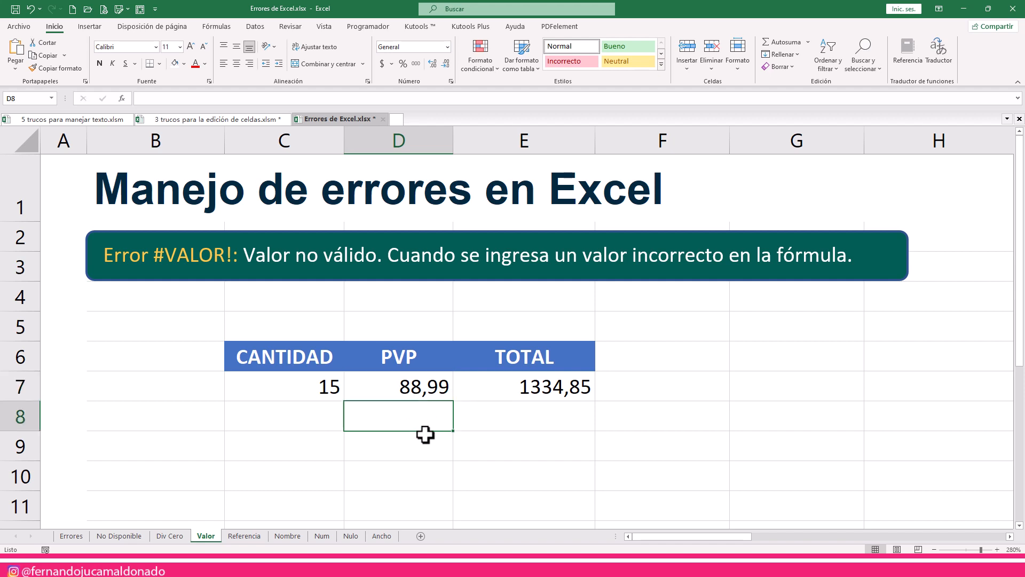
text(88,)
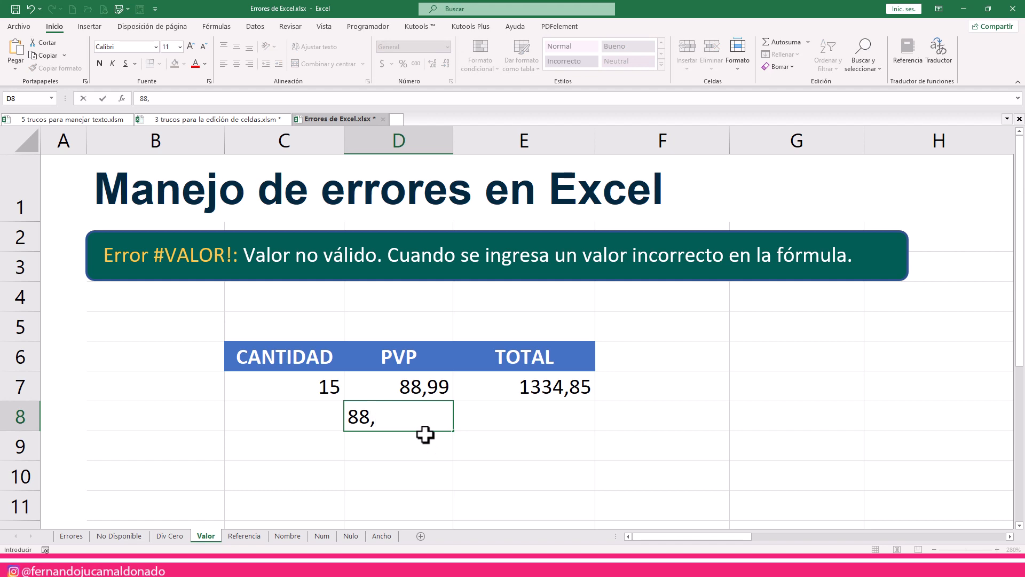
key(BackSpace)
text(.99)
key(Return)
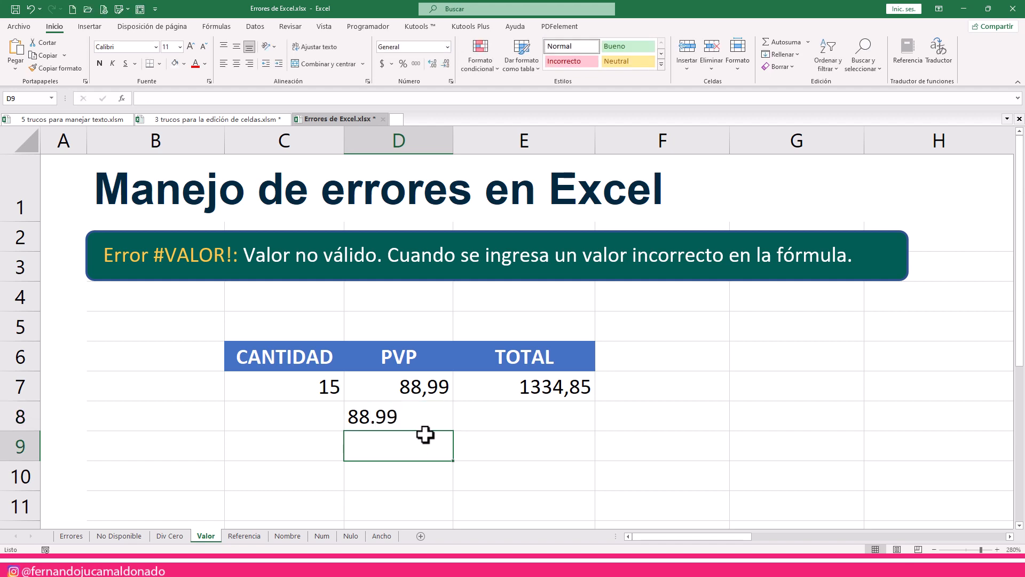
- Apply the accounting number format to the PVP value in cell D7
click(411, 394)
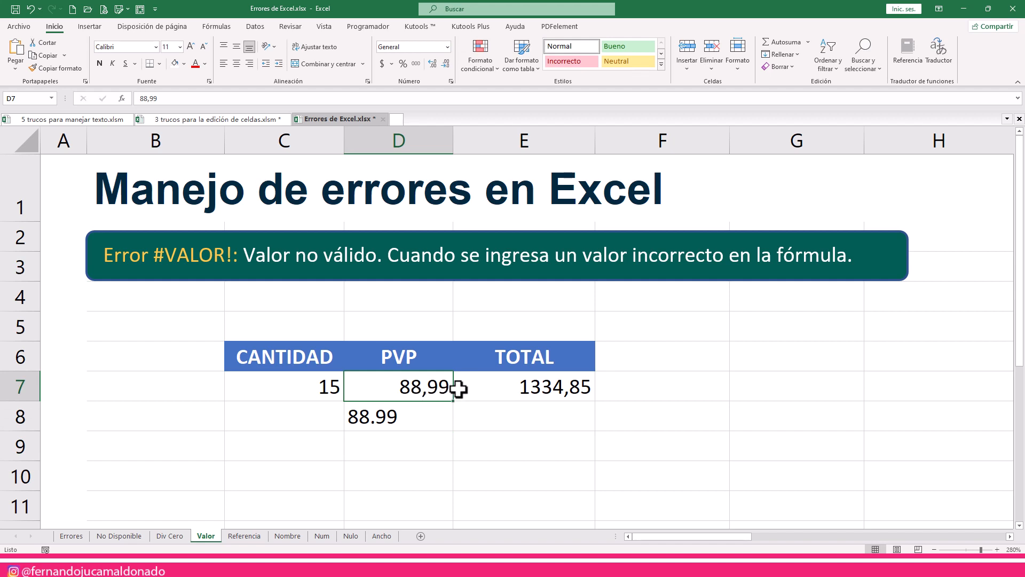
click(370, 421)
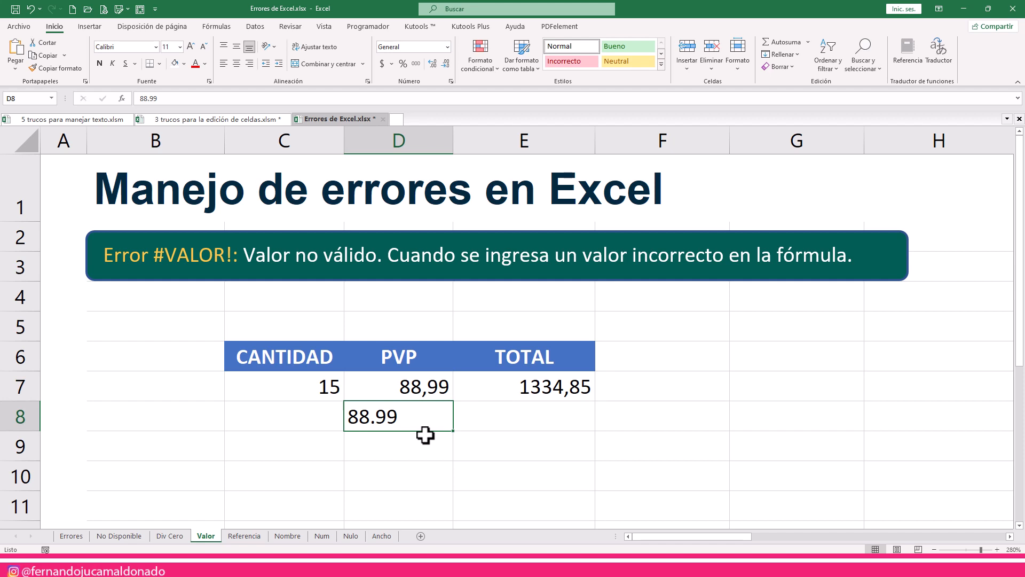
click(390, 386)
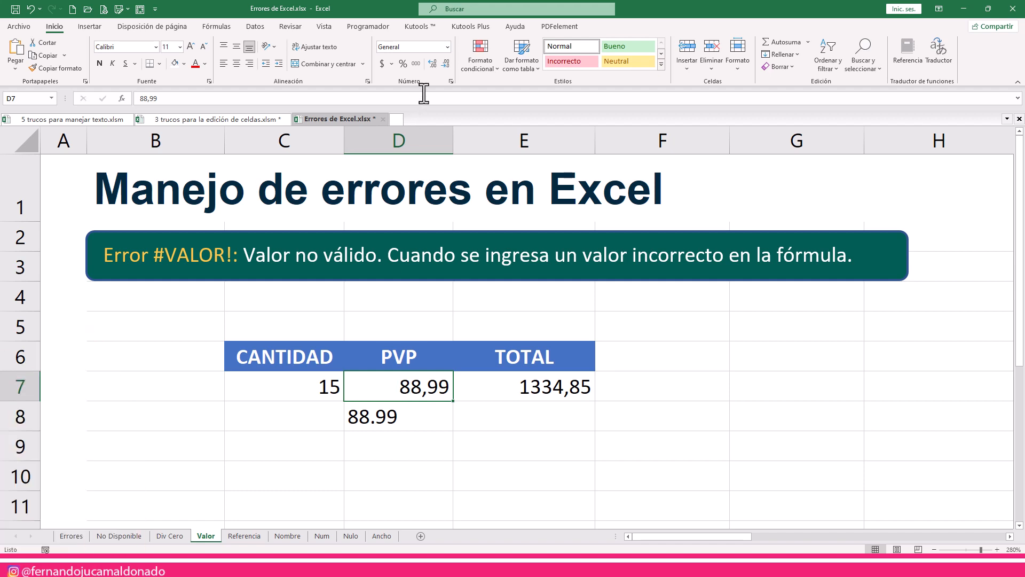
click(392, 63)
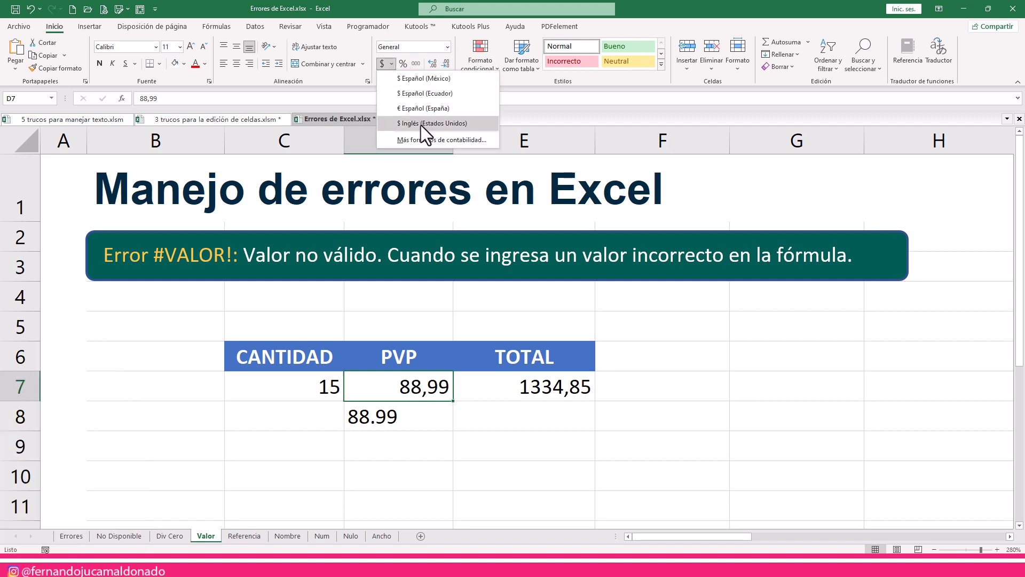
click(392, 63)
click(383, 63)
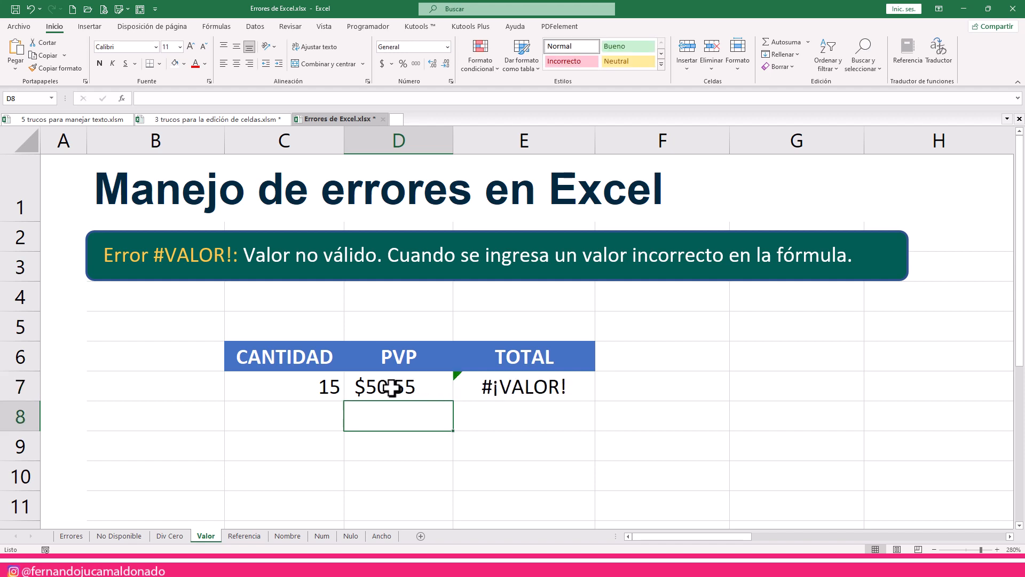
click(397, 399)
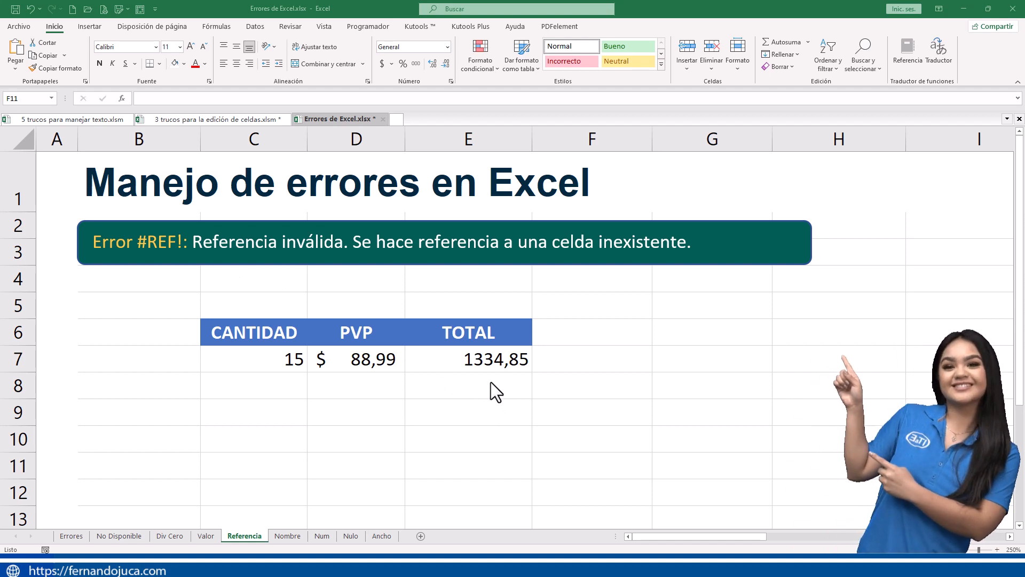
- Examine which cells the TOTAL formula in E7 of the Referencia sheet refers to, leaving the formula as it is
click(468, 354)
double_click(468, 354)
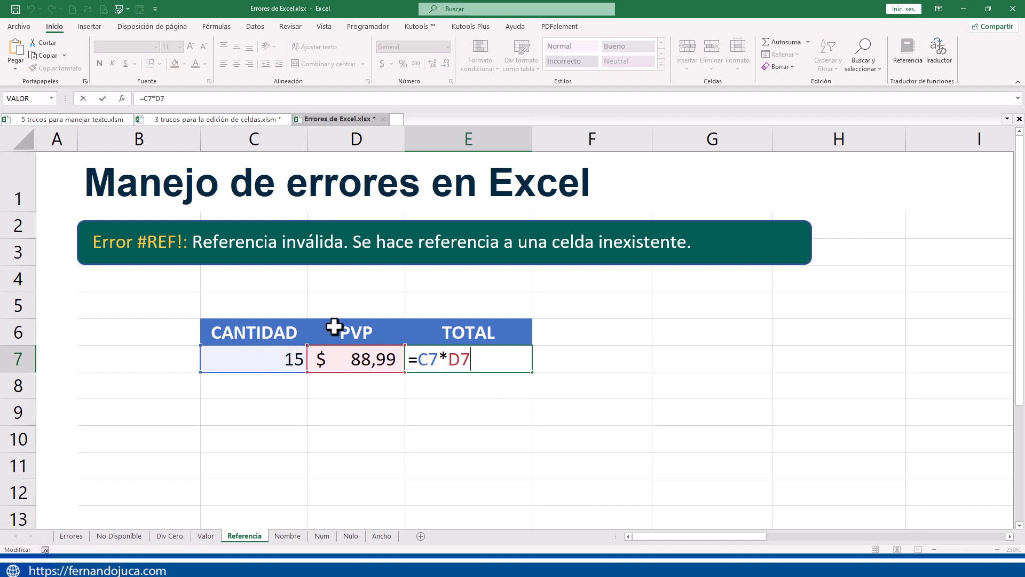
click(534, 414)
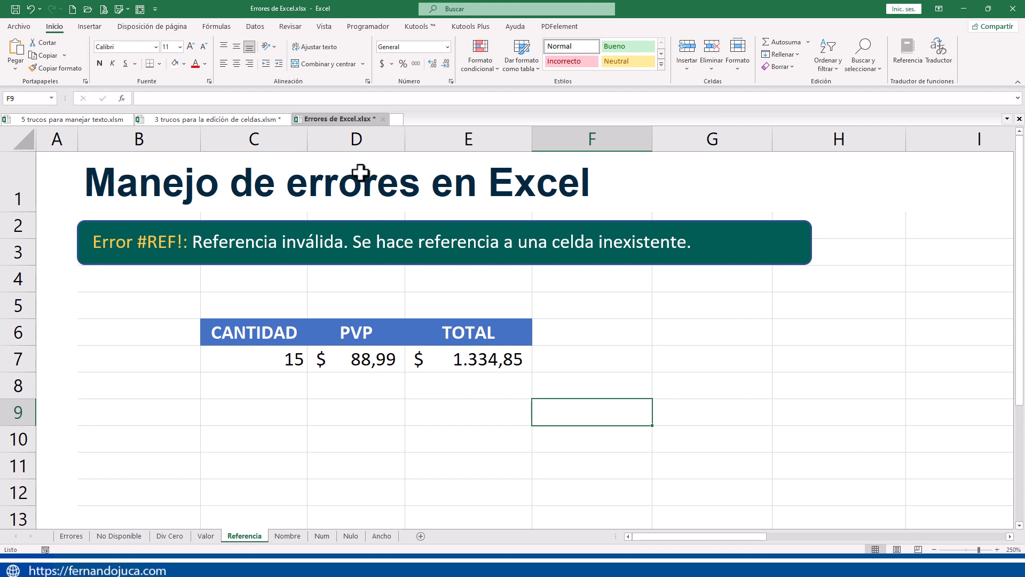
- Delete the entire PVP column D from the Referencia sheet
click(346, 140)
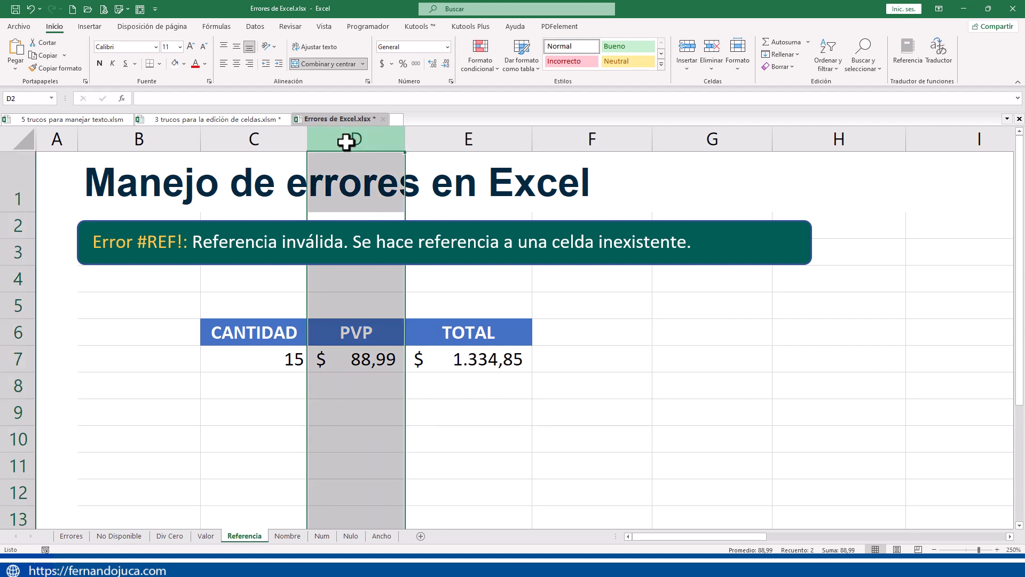
mouse_move(346, 141)
mouse_down()
mouse_move(283, 133)
mouse_move(335, 141)
mouse_up()
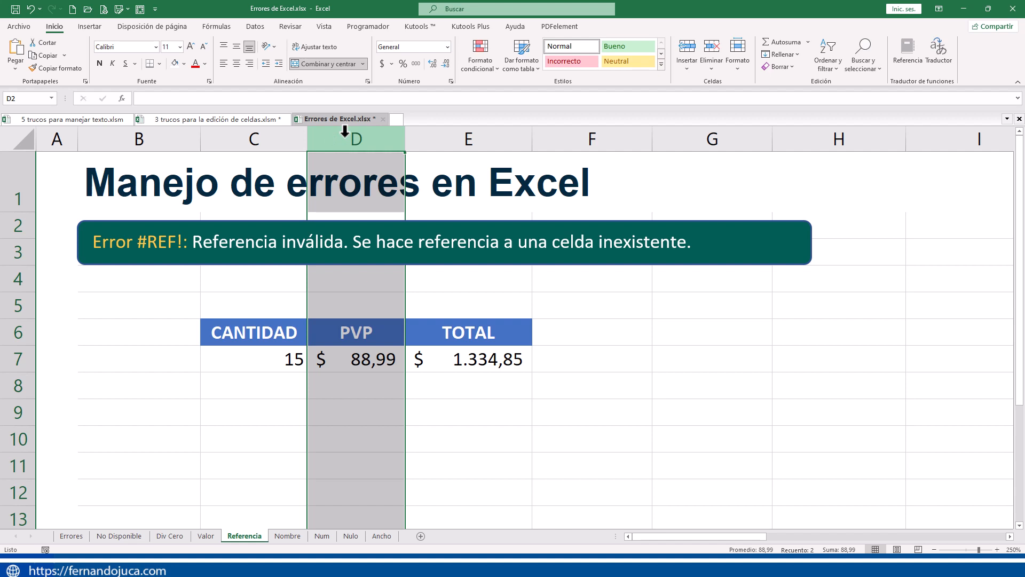
right_click(345, 131)
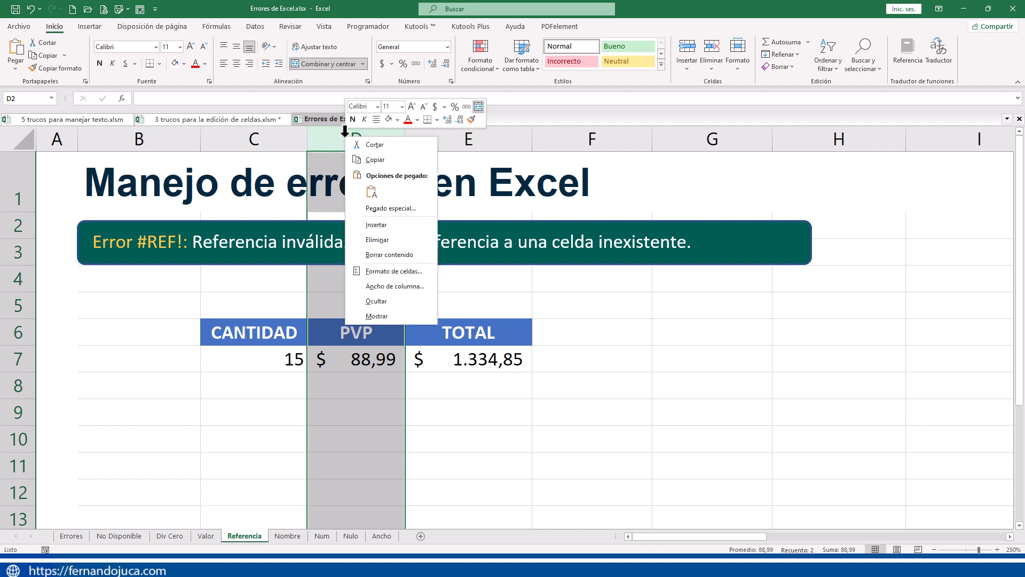
click(393, 238)
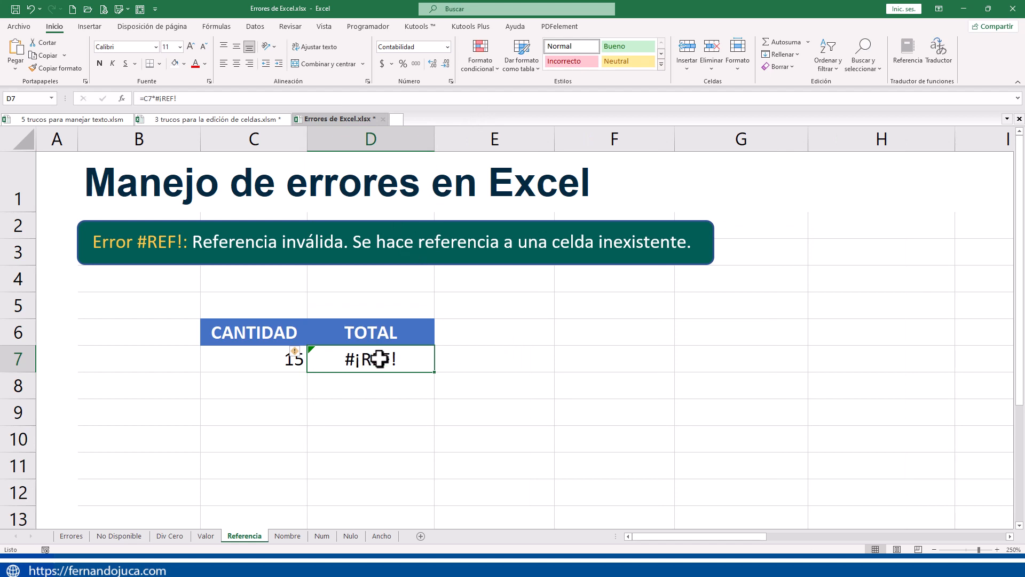
- Inspect the TOTAL formula in D7 and highlight its second factor after the multiplication sign
double_click(378, 357)
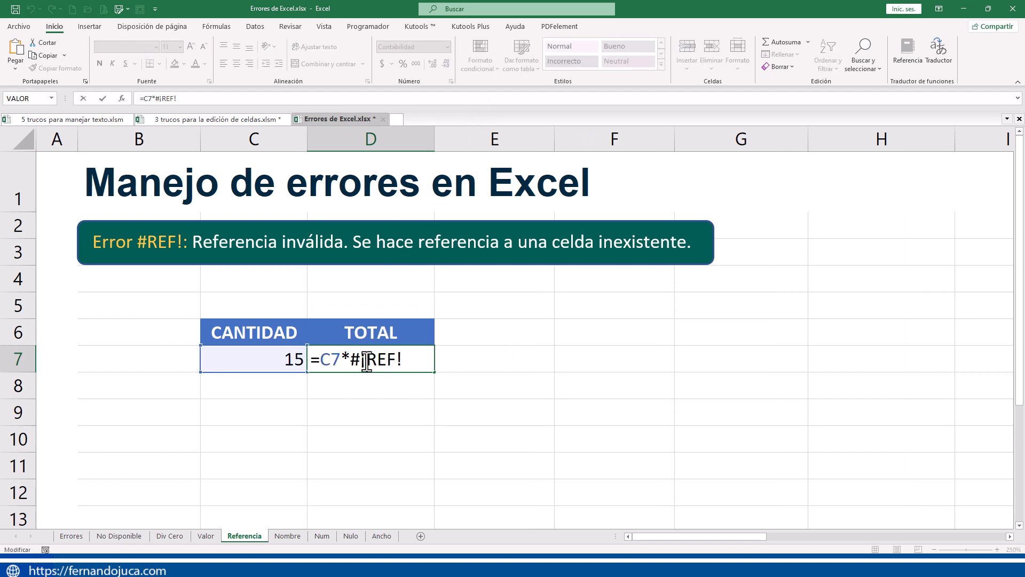
drag(347, 357, 402, 357)
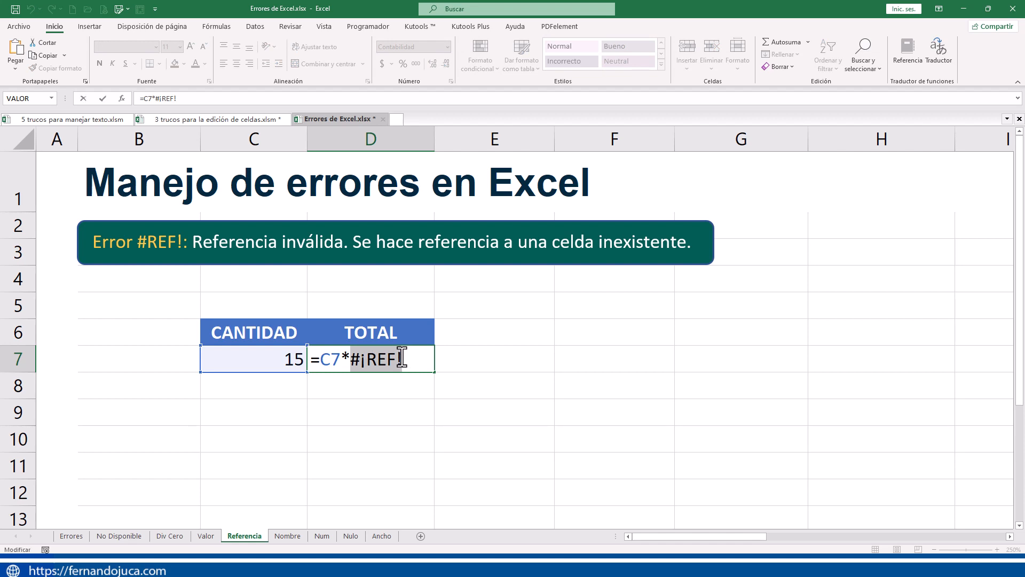
click(431, 358)
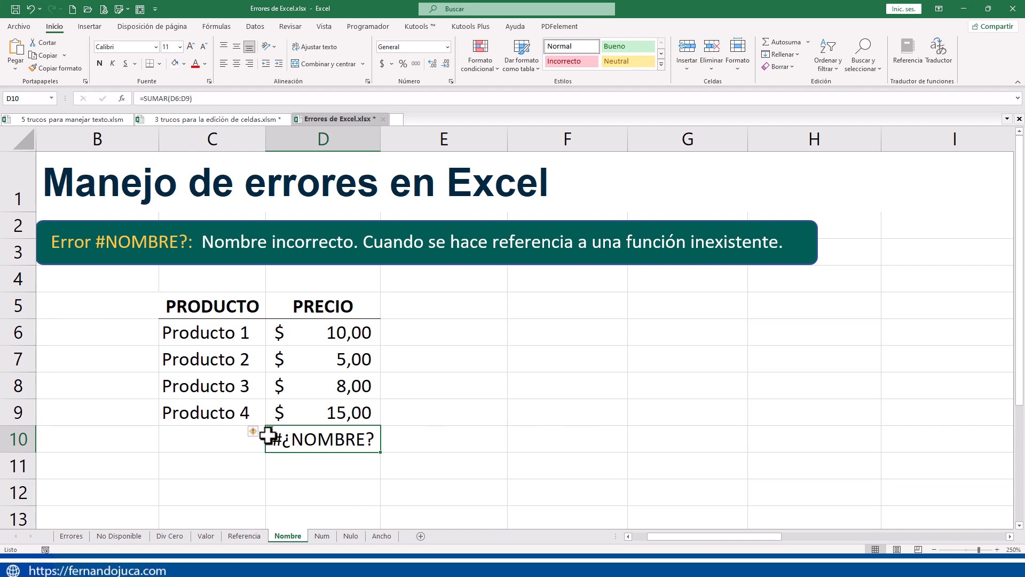
- Correct the misspelled function name in cell D10 of the Nombre sheet so the formula reads =SUMA(D6:D9)
double_click(291, 439)
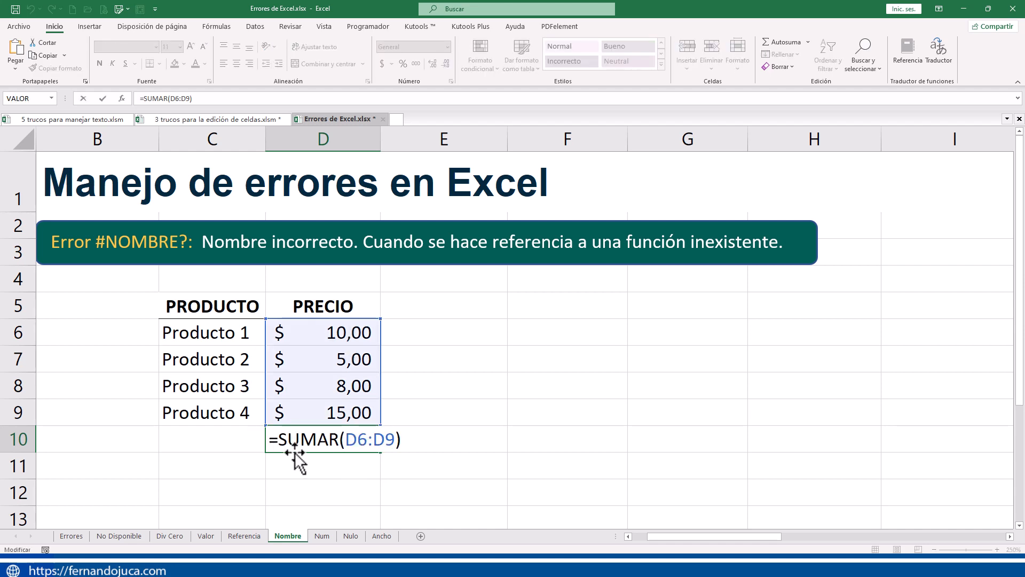
mouse_move(278, 439)
mouse_down()
mouse_move(328, 432)
mouse_move(280, 447)
mouse_up()
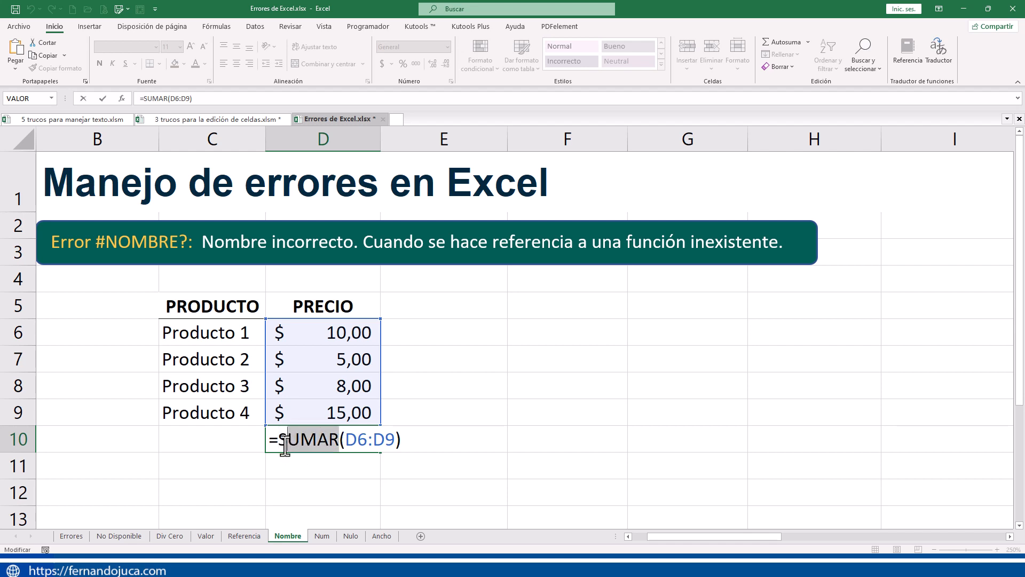
click(331, 447)
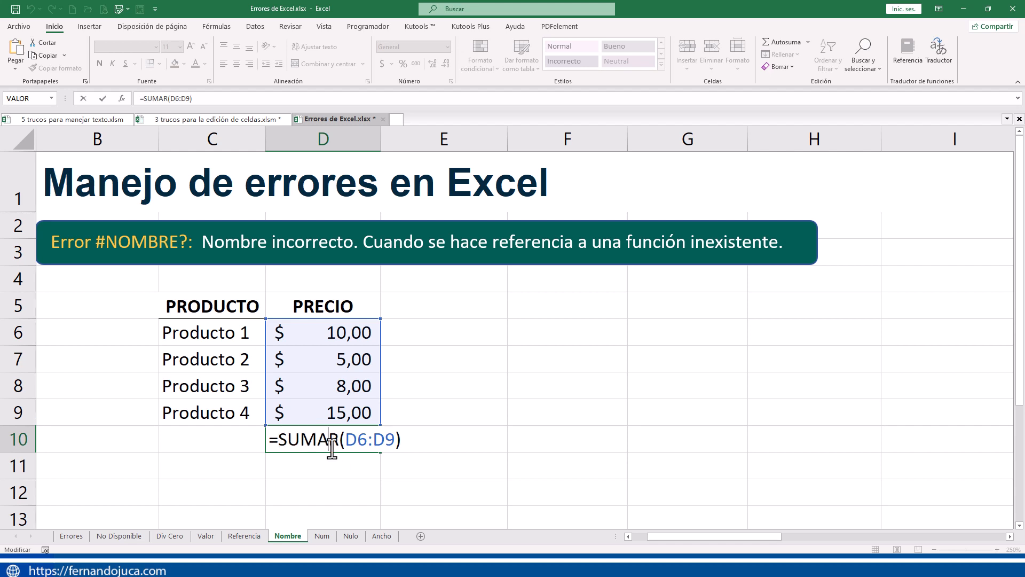
key(Return)
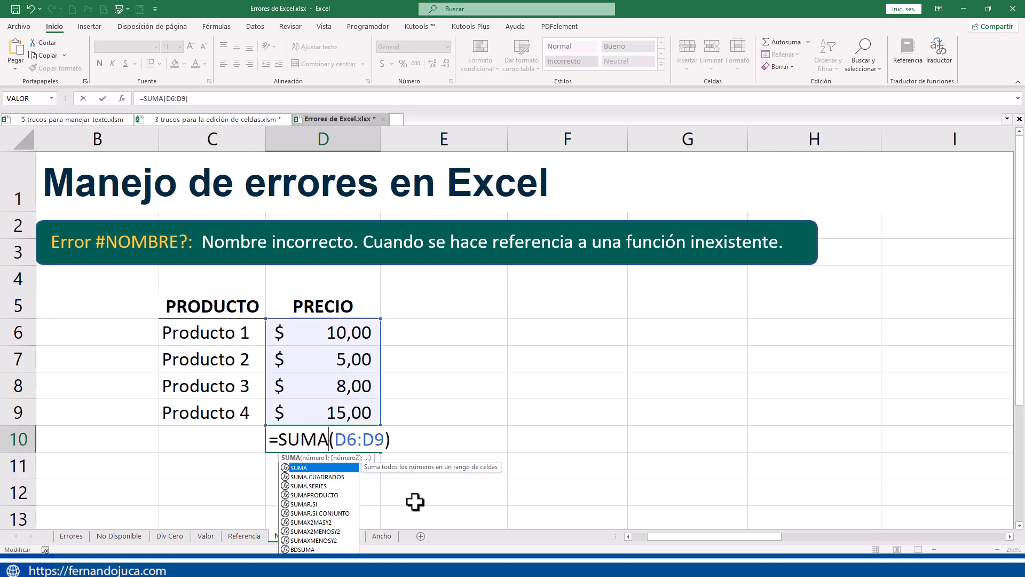
key(Return)
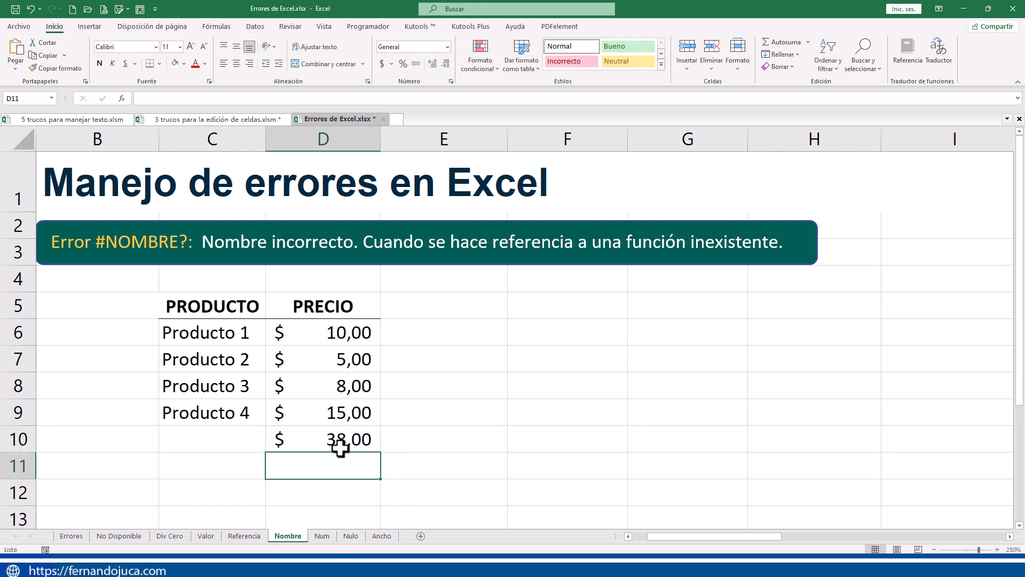
- Clear the sum formula from cell D10 below the PRECIO column
click(372, 449)
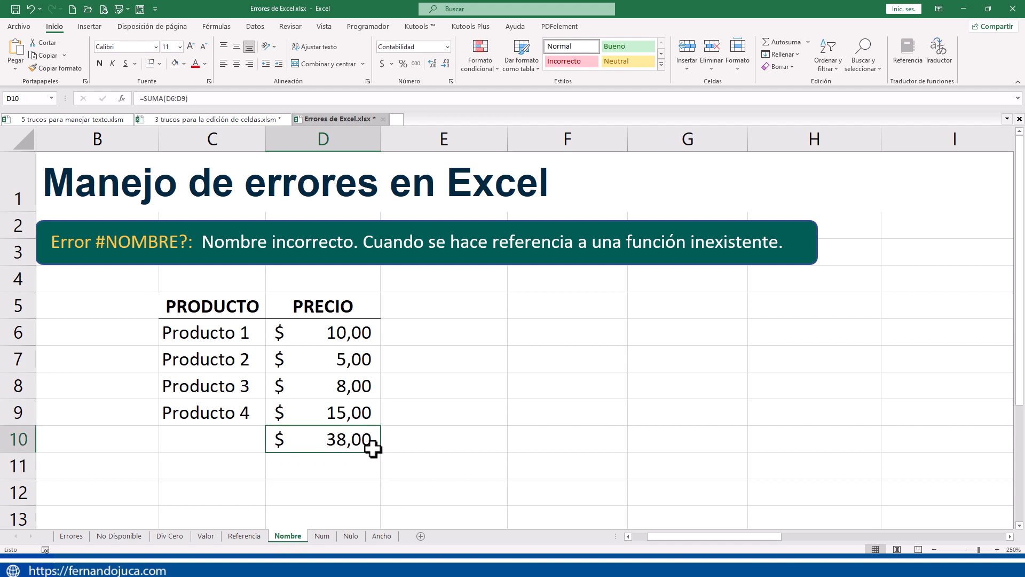
key(Delete)
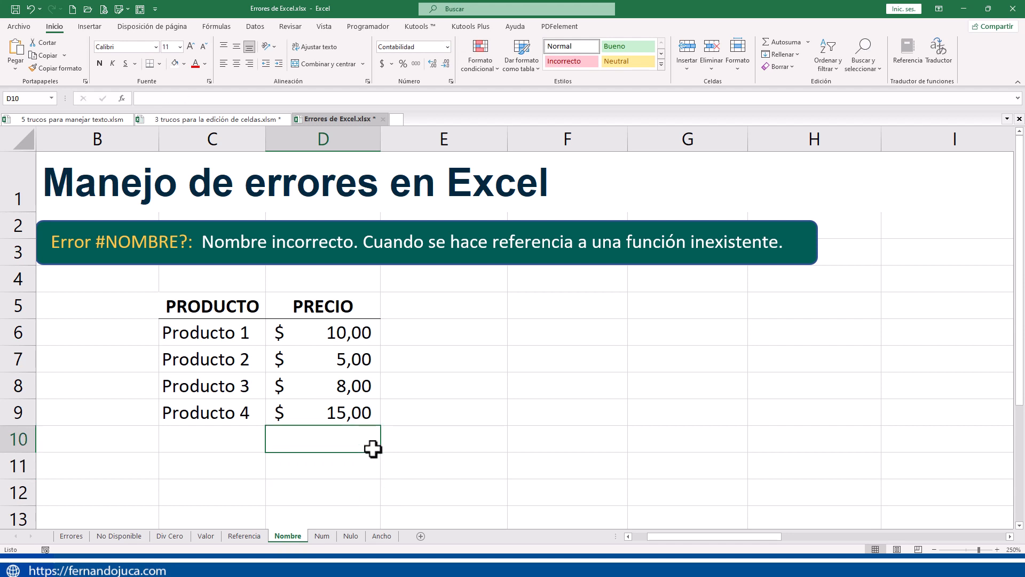
- Try starting a formula in D10 with =sum and picking SUMA from the suggested functions
text(=)
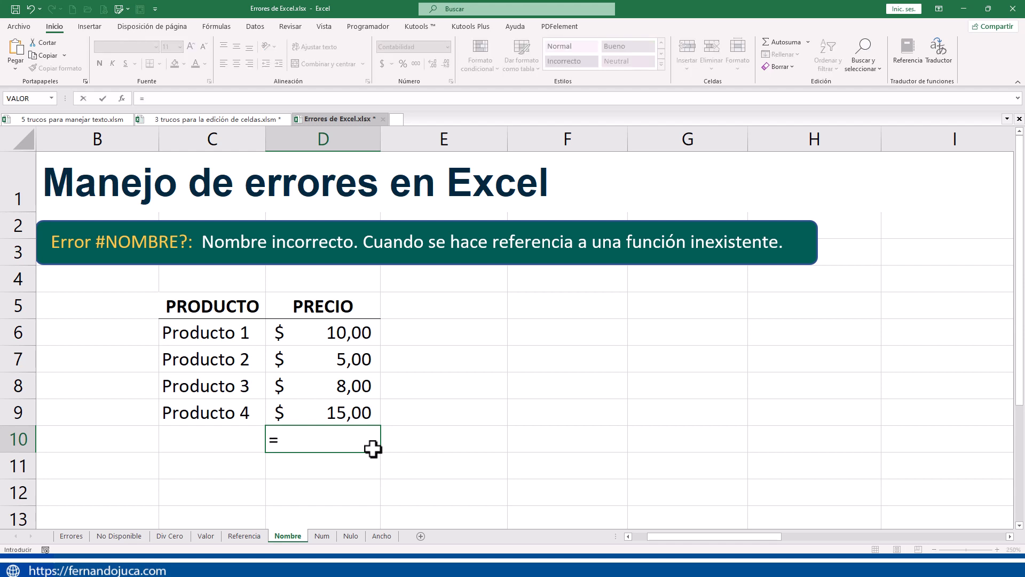
text(sume)
key(BackSpace)
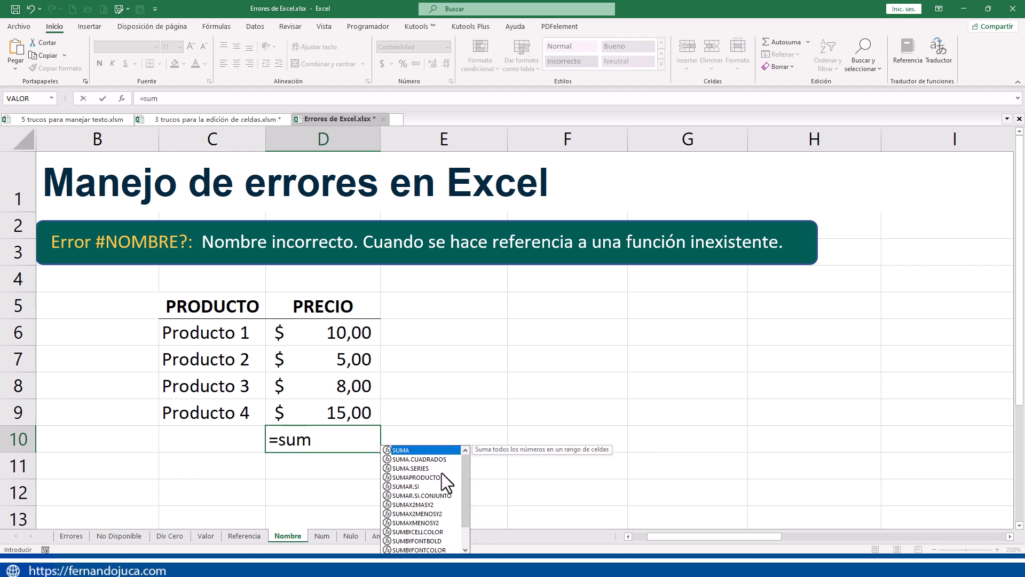
mouse_move(463, 473)
mouse_down()
mouse_move(463, 520)
mouse_move(464, 467)
mouse_up()
double_click(402, 453)
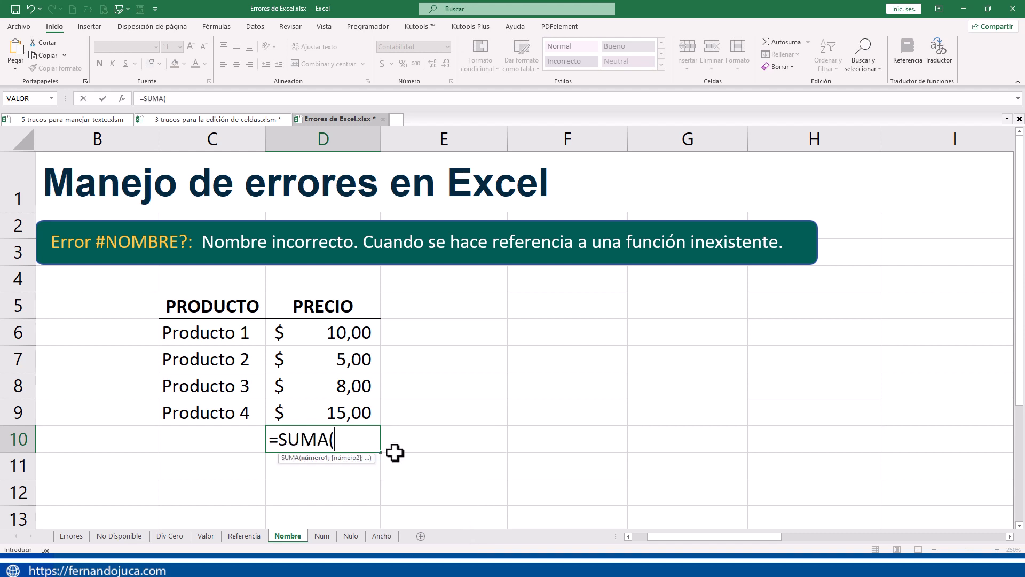
key(Escape)
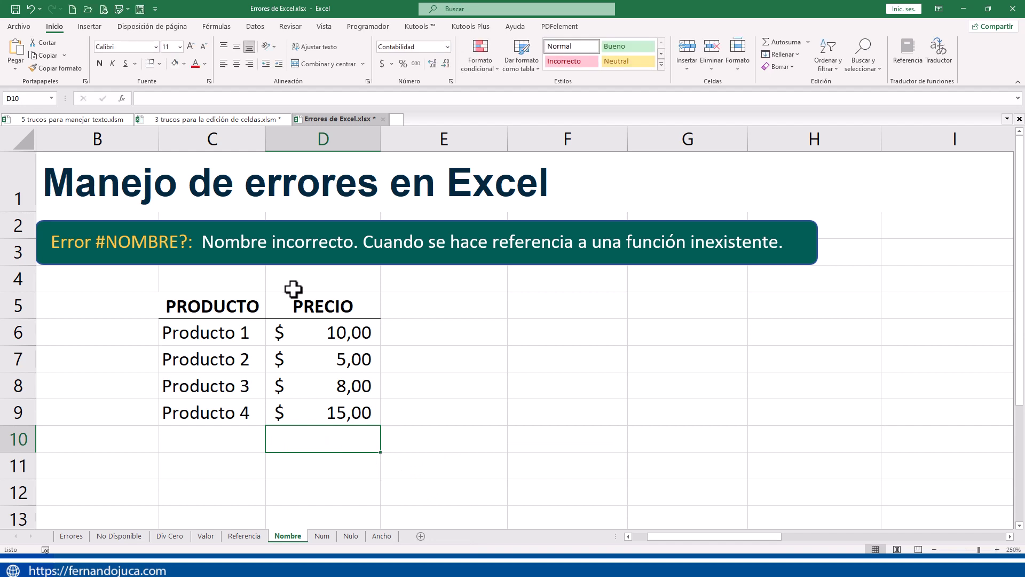
- Open the Insert Function dialog for cell D10 and highlight SI among the Lógica functions
click(216, 26)
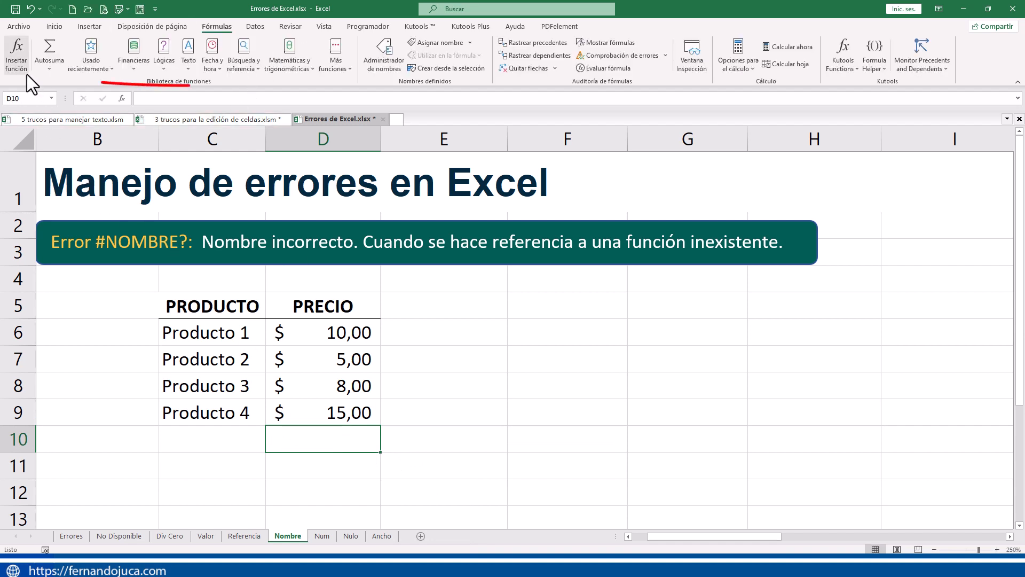
click(18, 64)
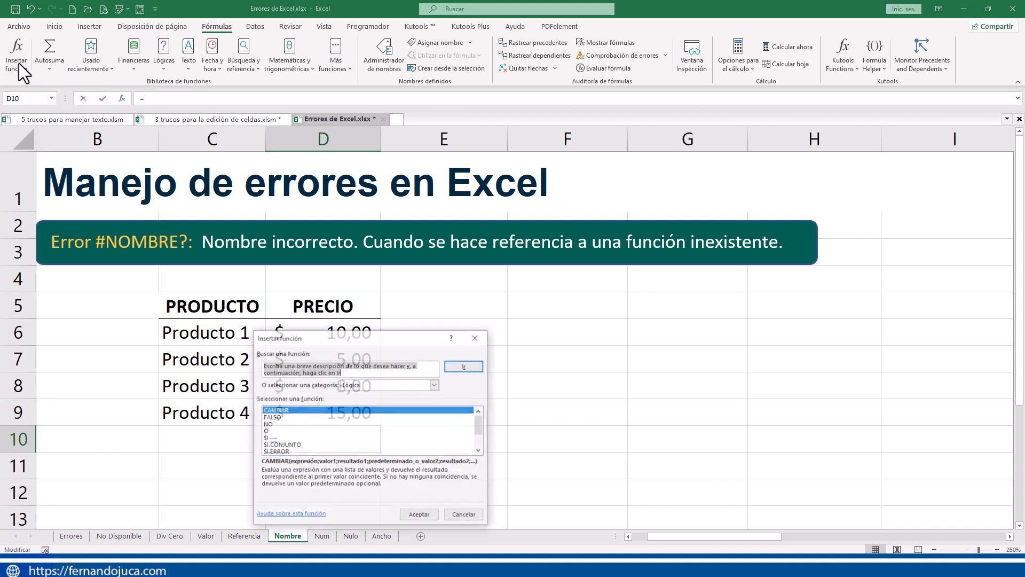
drag(357, 330, 357, 233)
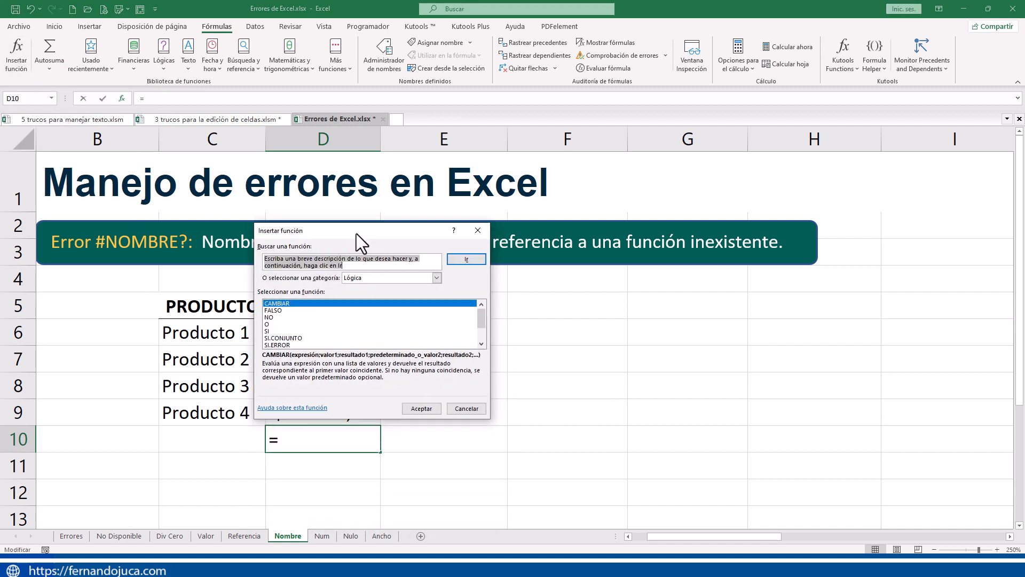
click(289, 330)
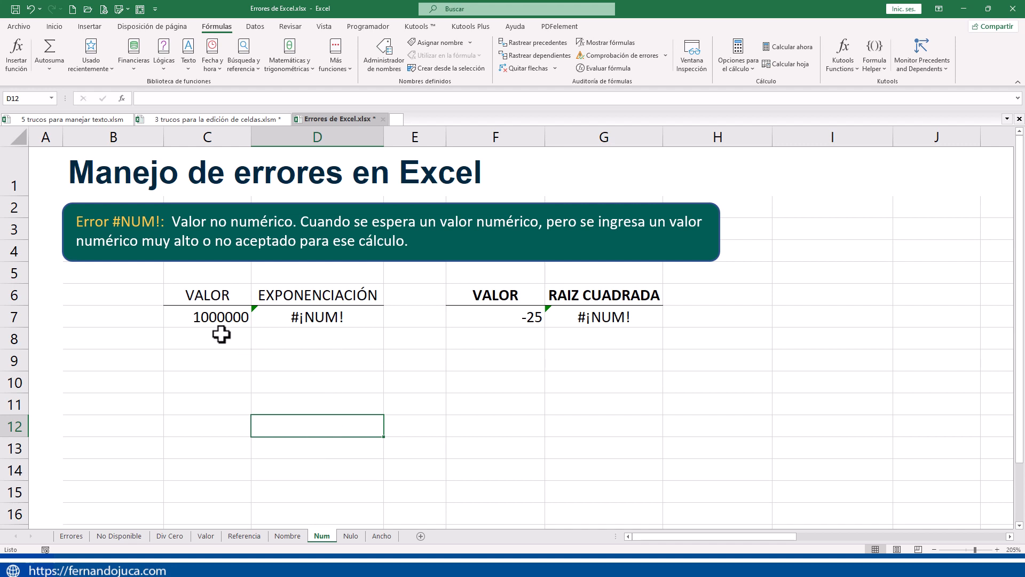
- Format the VALOR number in cell C7 of the Num sheet with the Millares style
click(206, 320)
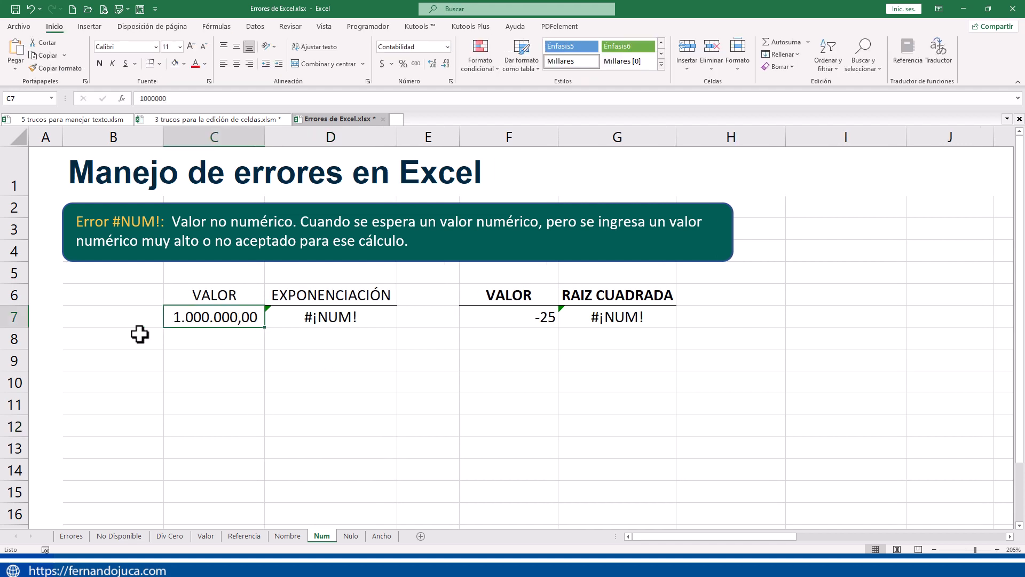
- Inspect the formulas behind the errors in the EXPONENCIACIÓN cell D7 and the RAIZ CUADRADA cell G7, leaving both as they are
click(327, 319)
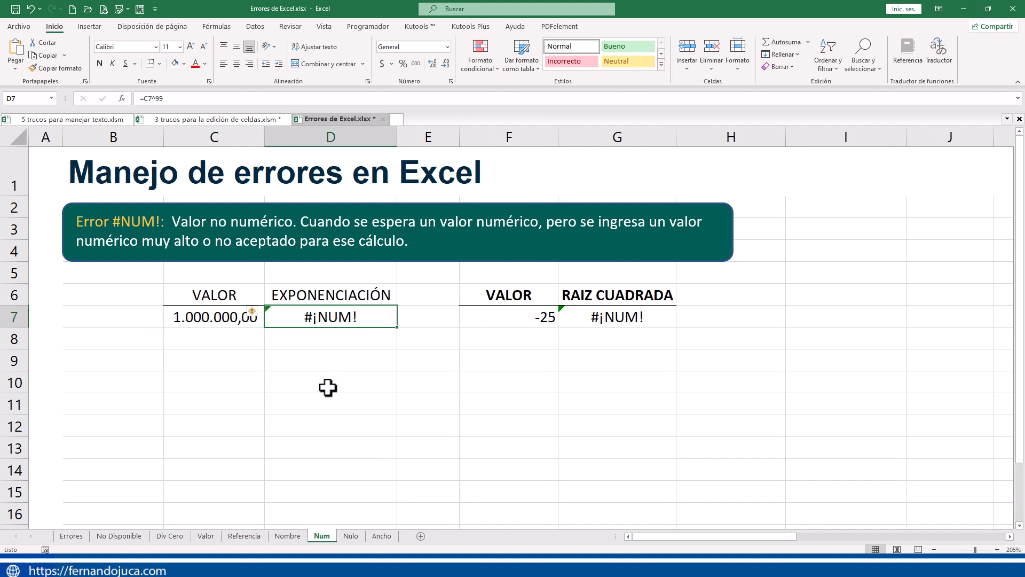
key(F2)
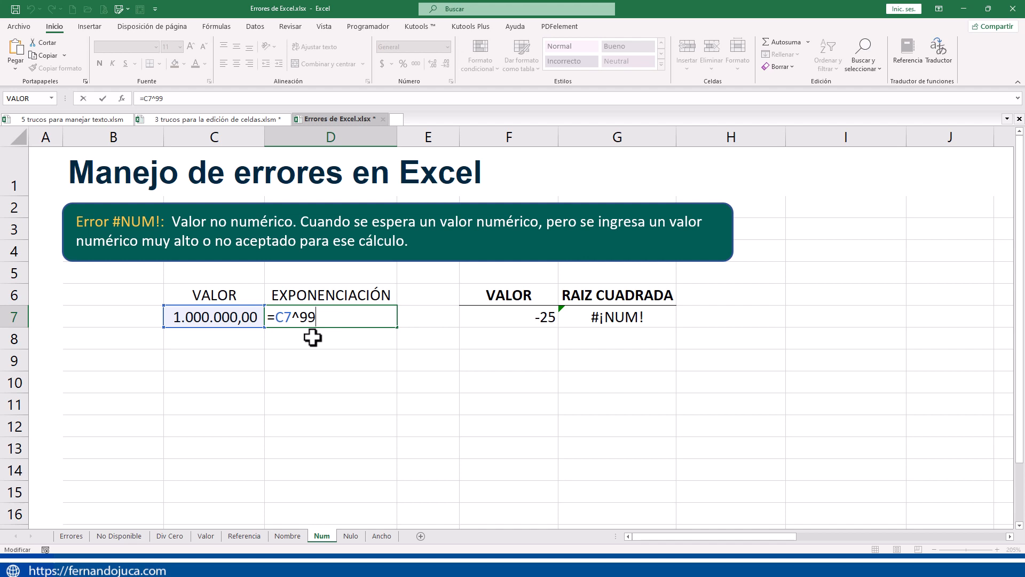
key(Return)
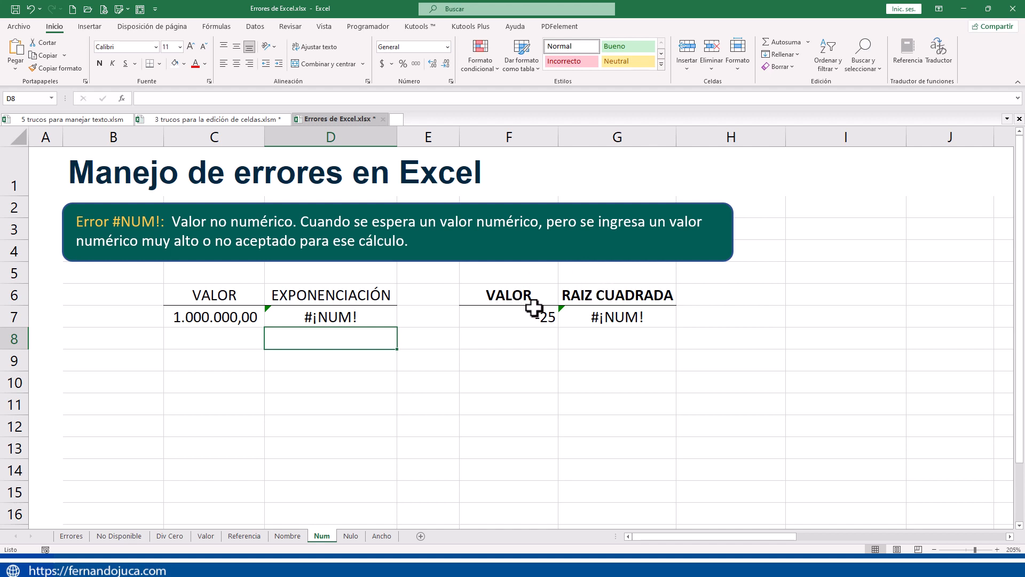
double_click(584, 315)
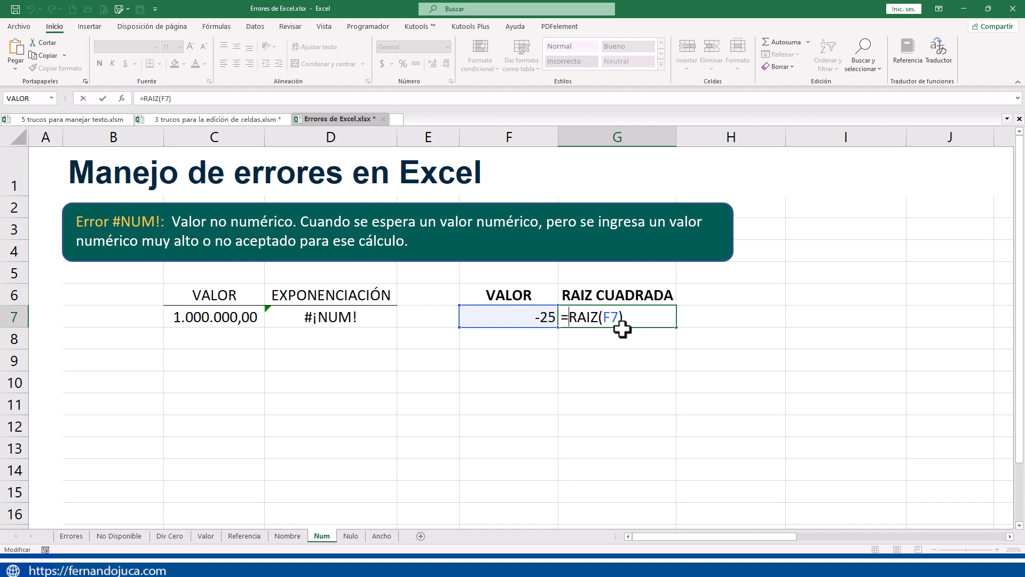
key(Return)
- Set the VALOR in cell F7, which feeds the RAIZ CUADRADA formula, to 25
click(542, 319)
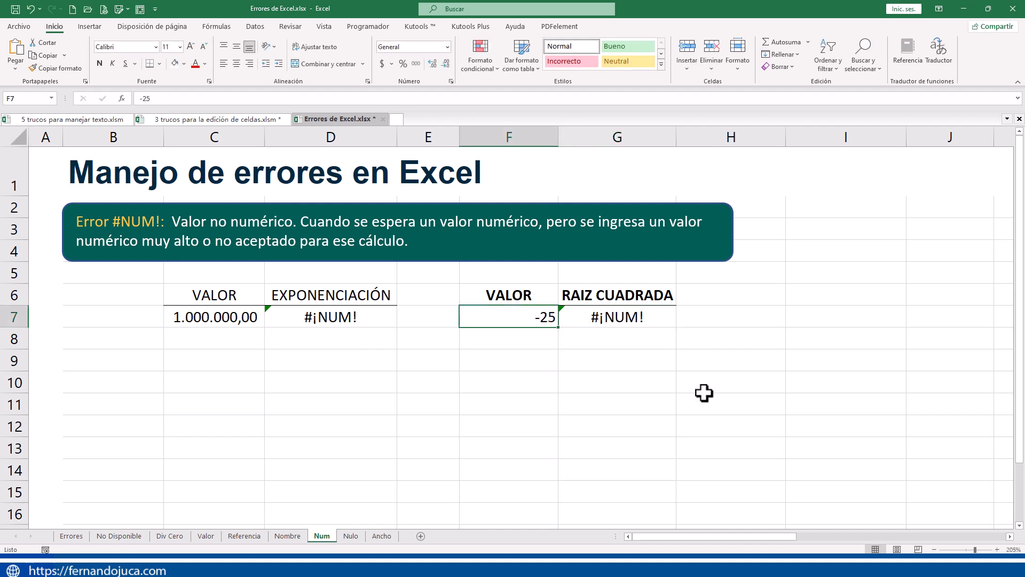
text(25)
key(Return)
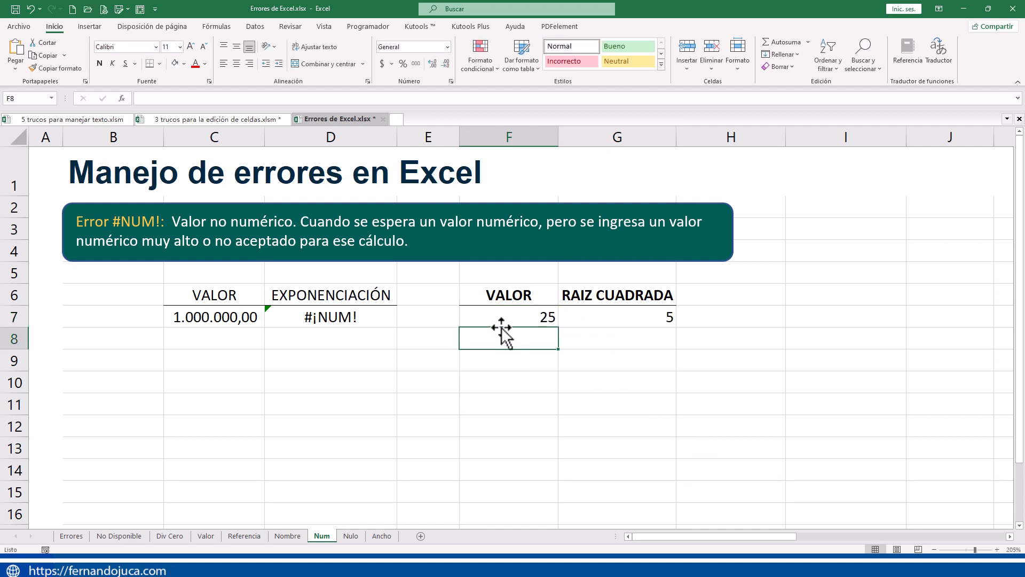
- Lower the exponent in the EXPONENCIACIÓN formula in D7 so that it reads =C7^9, and reselect the cell
double_click(358, 317)
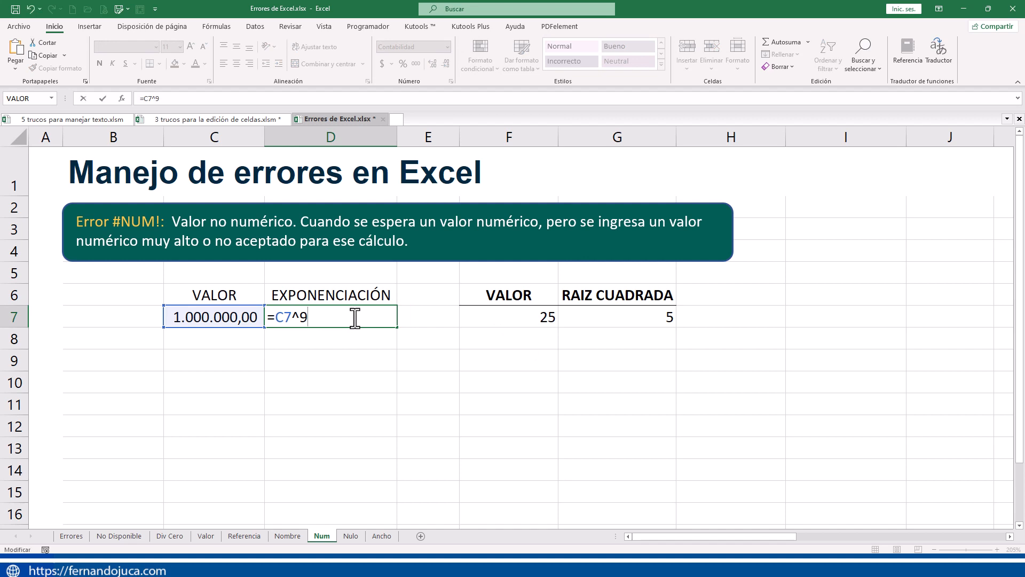
key(Return)
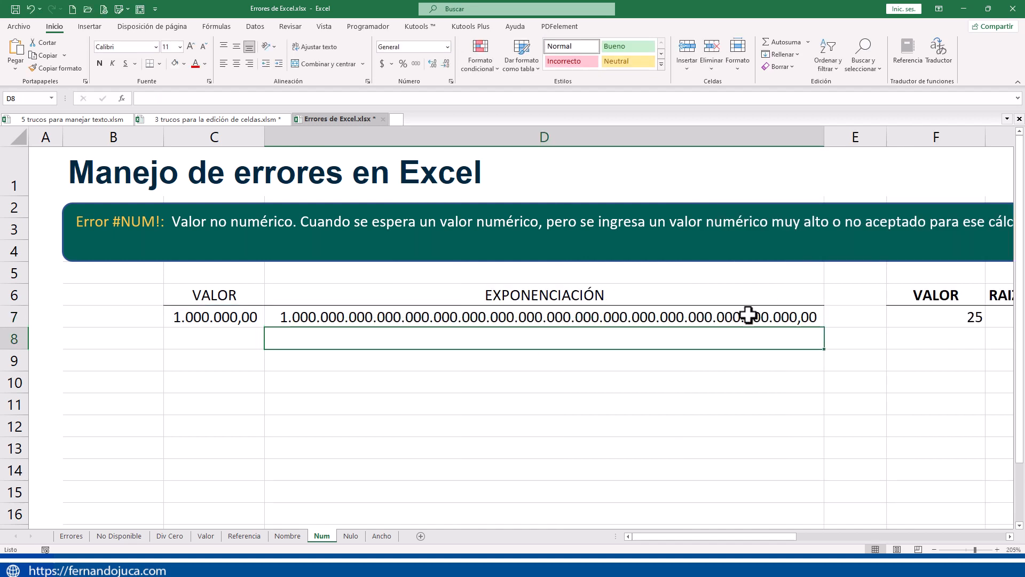
click(577, 316)
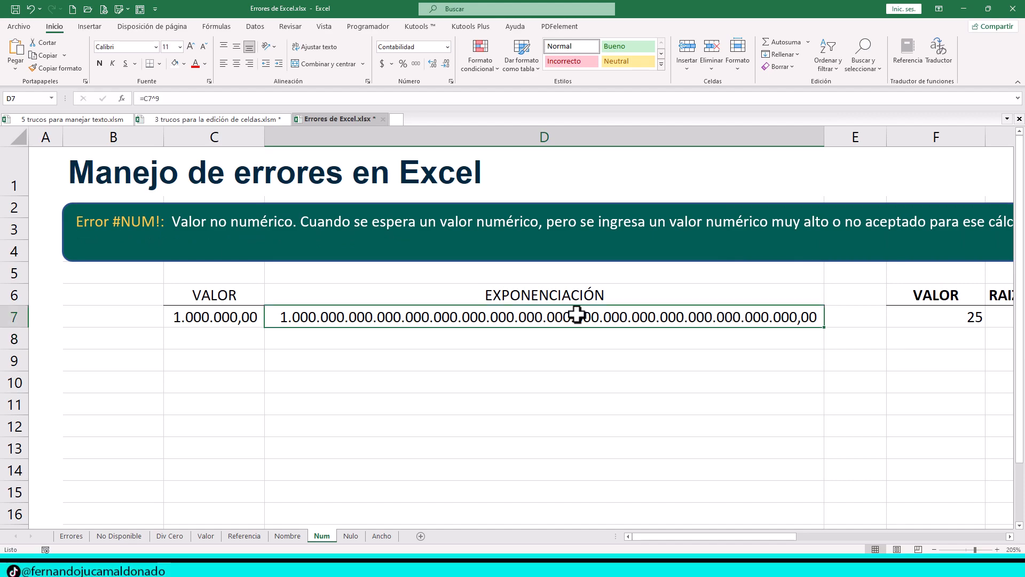